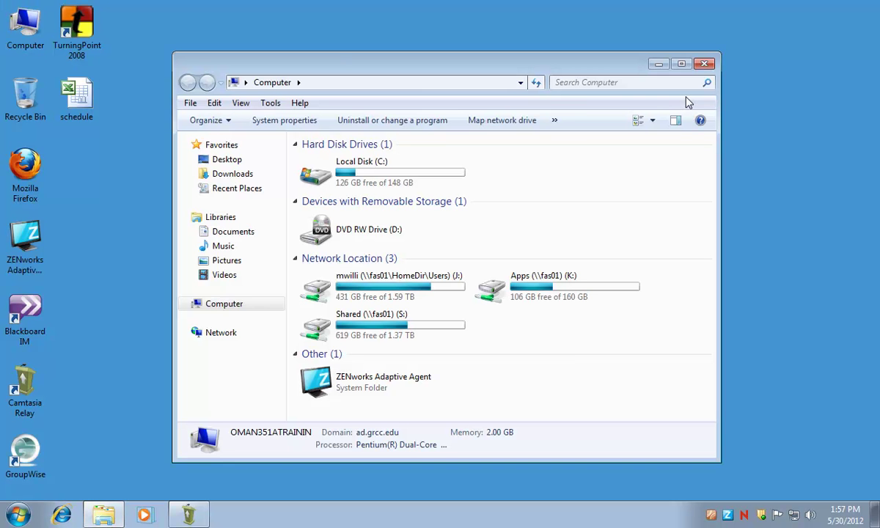
- Launch iclicker from the iclicker Win v6.1 folder on the J: home drive
double_click(425, 288)
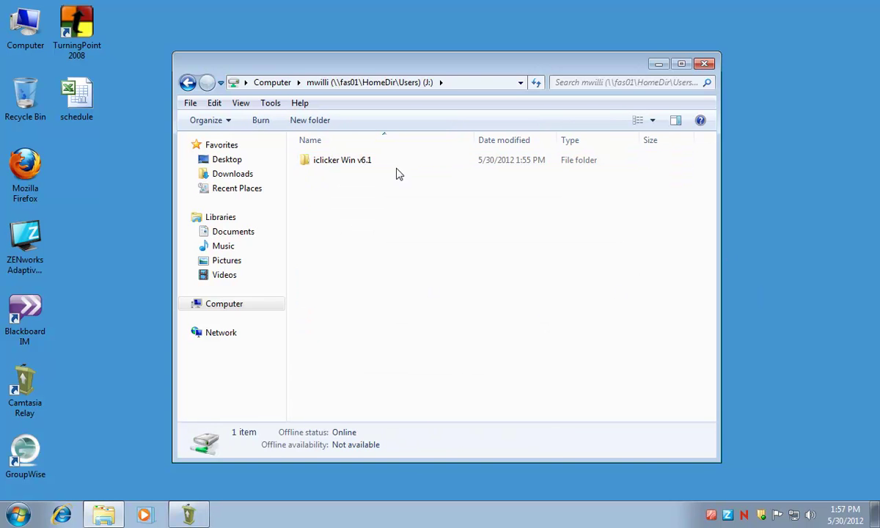
double_click(335, 167)
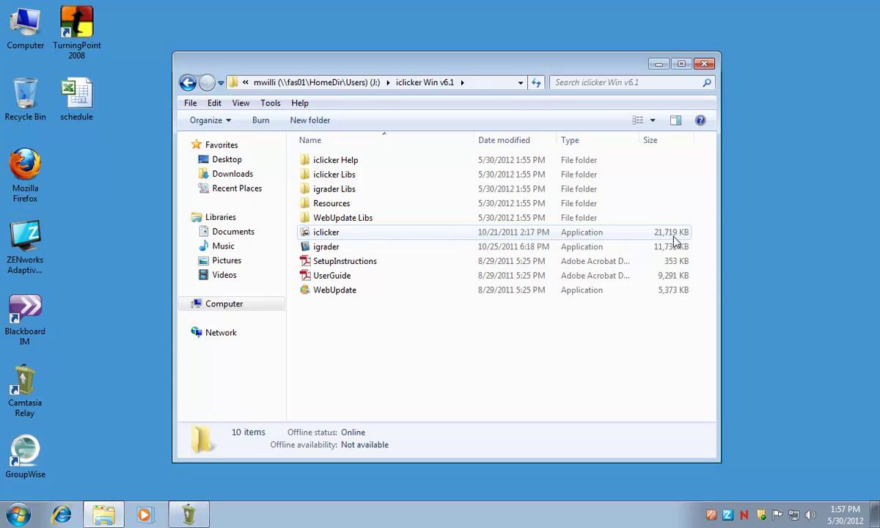
double_click(373, 239)
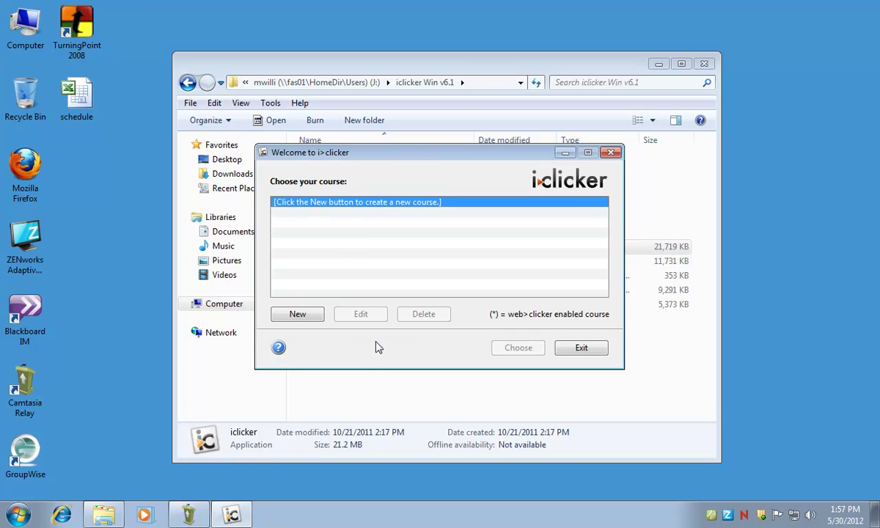
- Create course CLS-100-001 with name CLS, number 100, section 001, and select it
left_click(297, 315)
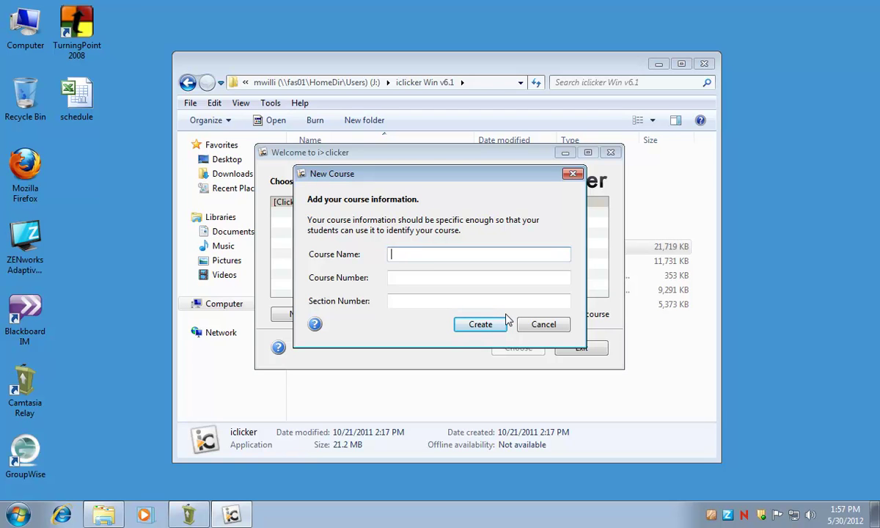
type("CLS")
key("Tab")
type("100")
key("Tab")
type("001")
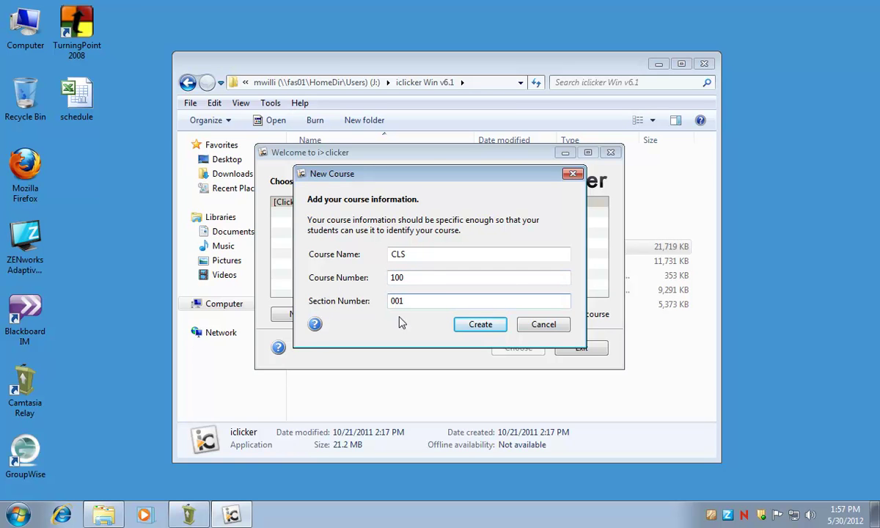
left_click(481, 324)
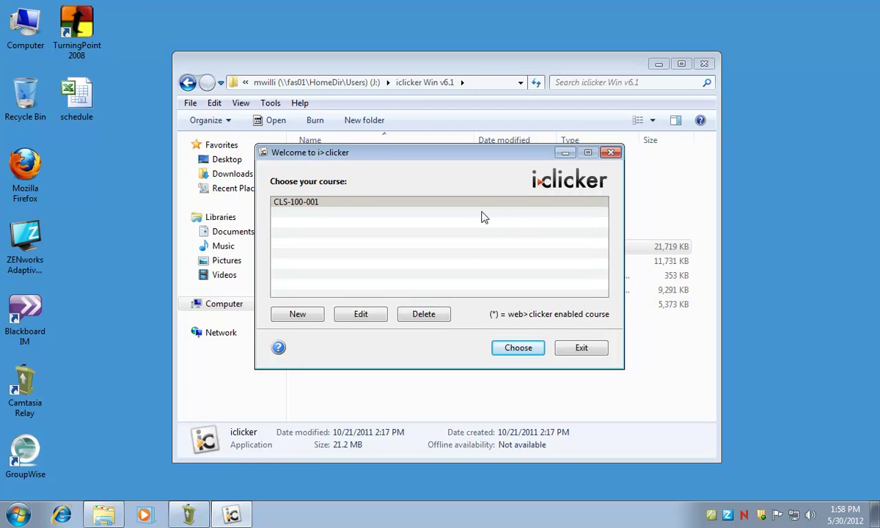
left_click(463, 205)
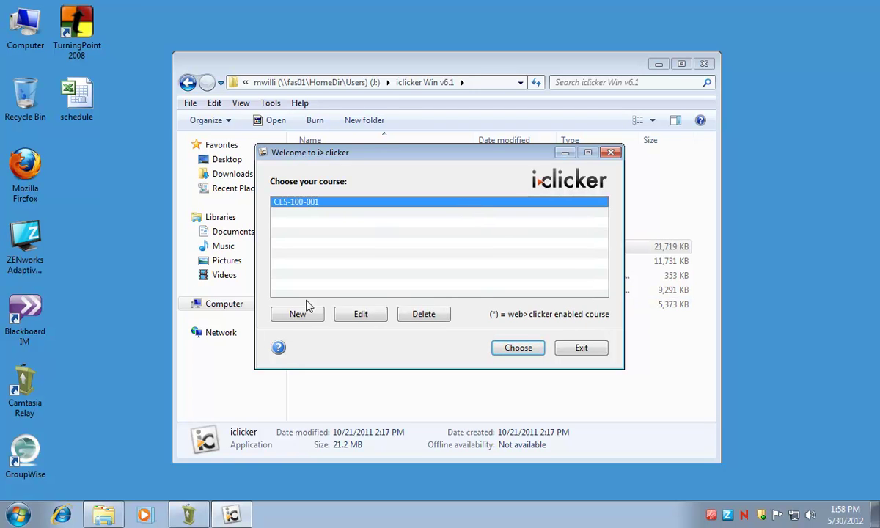
- Open CLS-100-001's My Settings and enter 'Hello' as the welcome message
left_click(527, 352)
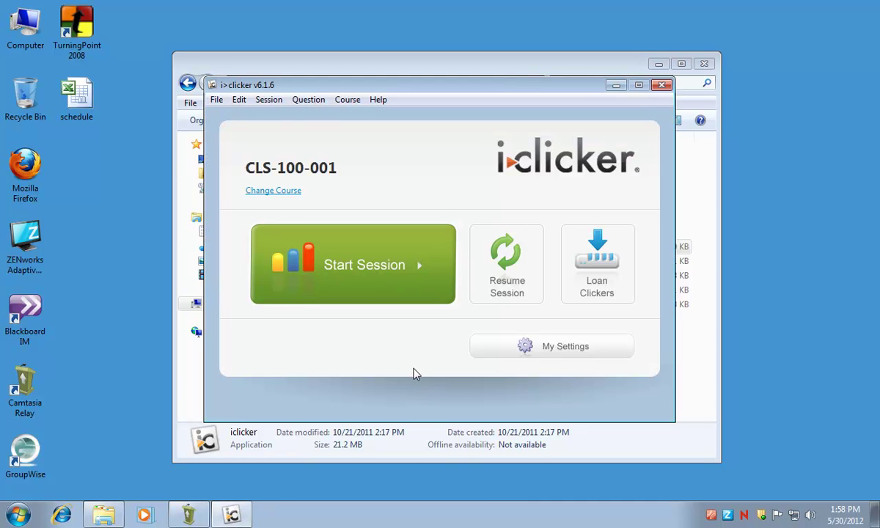
left_click(546, 356)
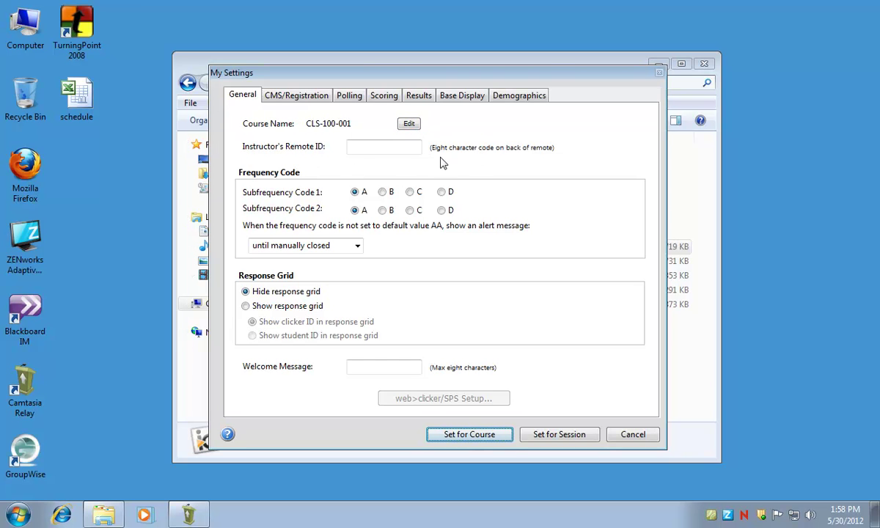
left_click(361, 144)
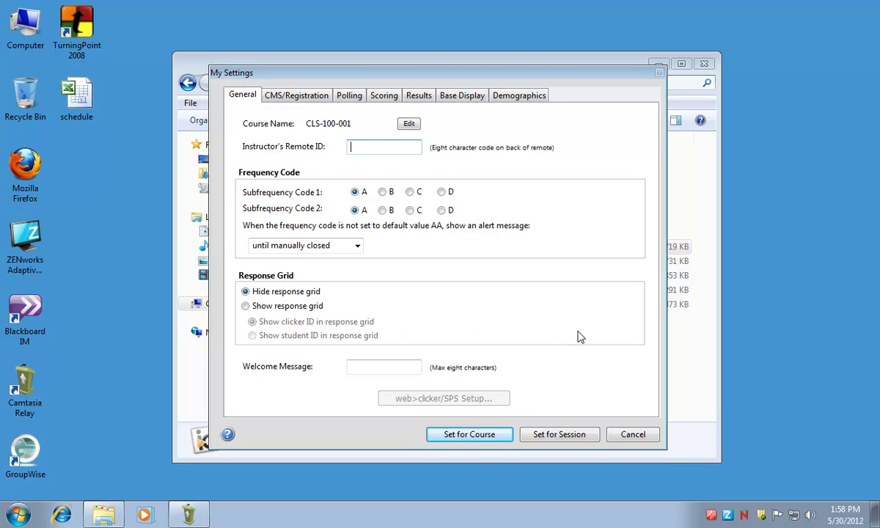
left_click(354, 365)
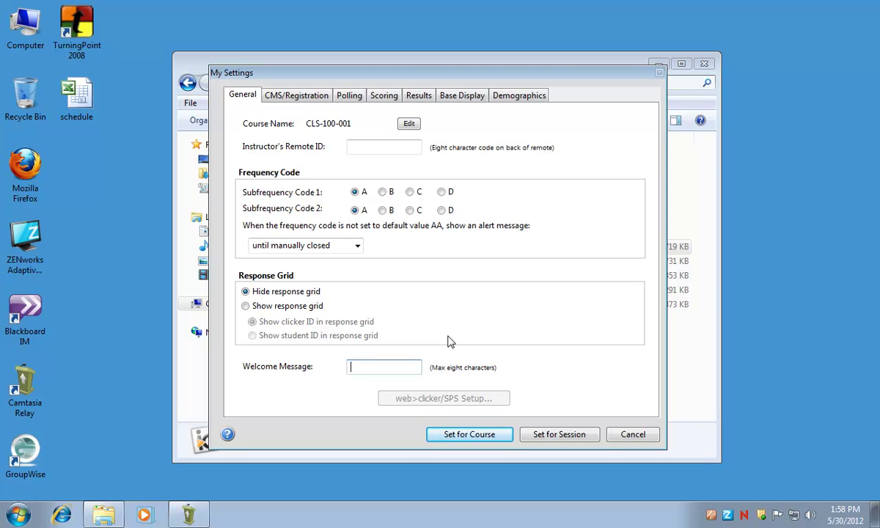
type("Hello")
- Choose Blackboard Version 8 and above on the CMS/Registration page
left_click(296, 101)
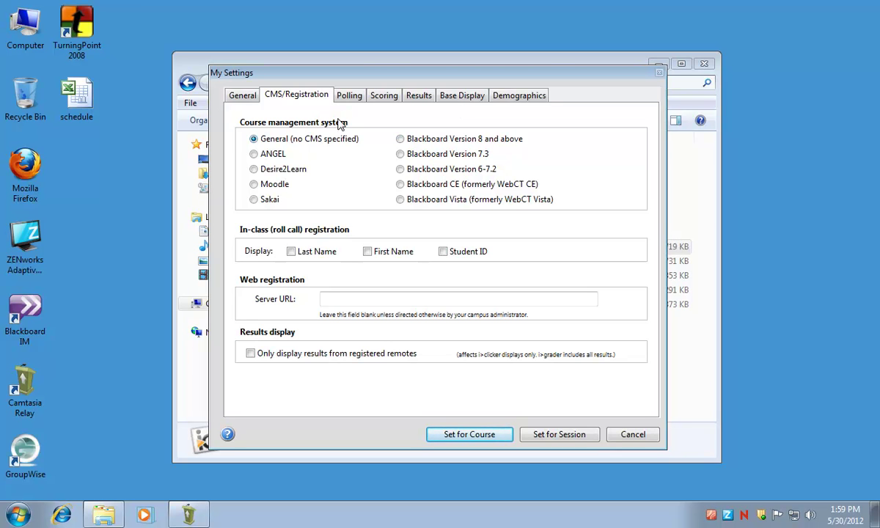
left_click(401, 139)
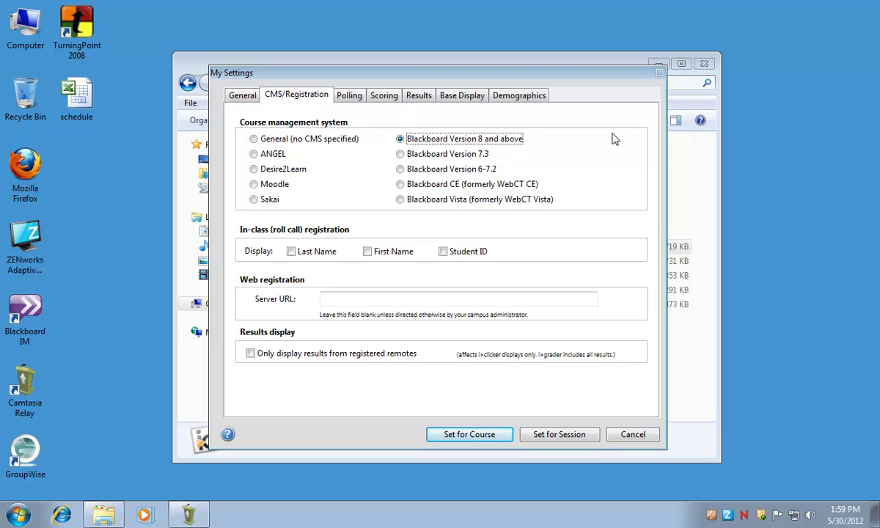
- Preview the polling toolbar at Large and Small sizes, then keep it at Medium
left_click(349, 96)
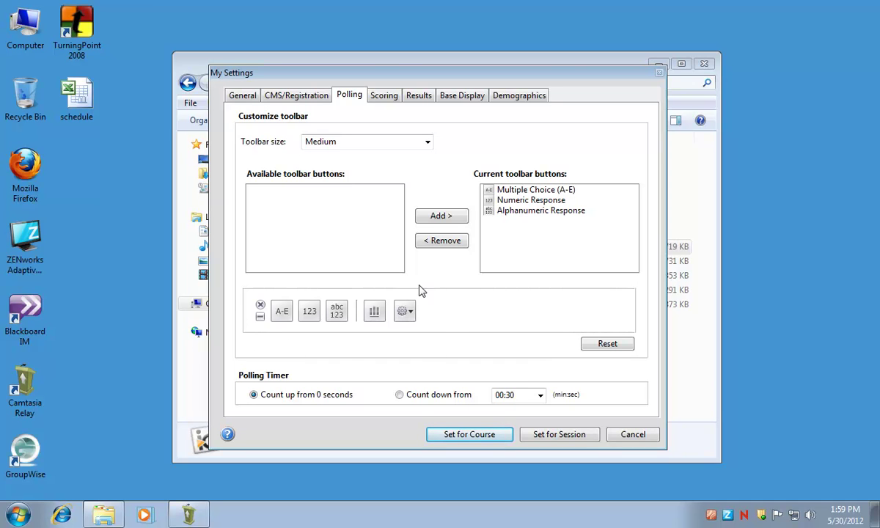
left_click(427, 142)
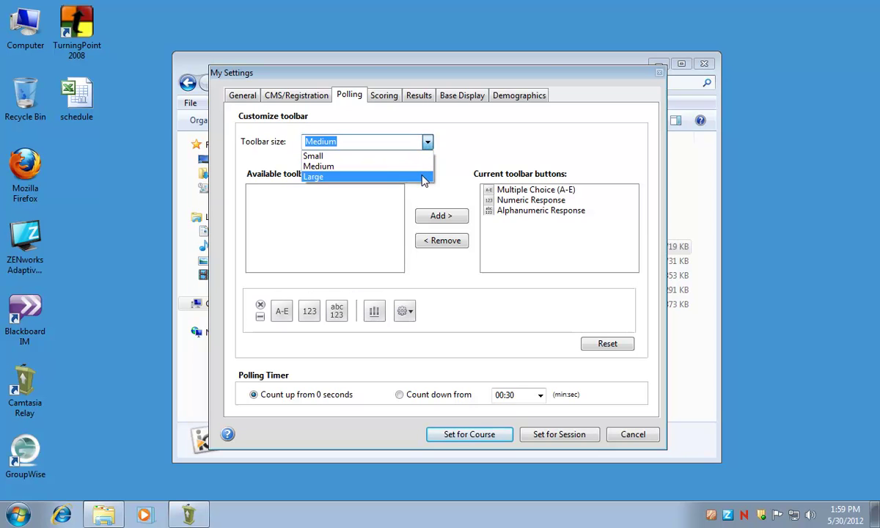
left_click(424, 176)
left_click(427, 142)
left_click(400, 151)
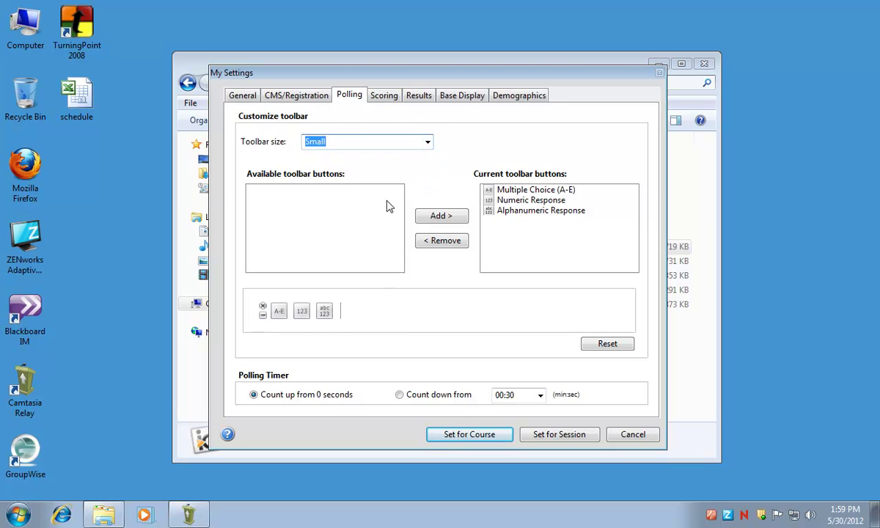
left_click(426, 142)
left_click(426, 167)
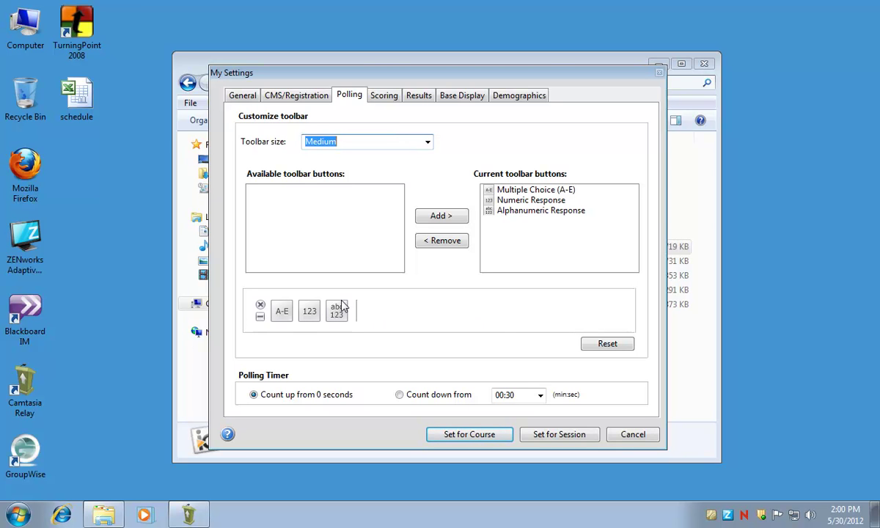
- Remove Alphanumeric and Numeric Response, leaving only Multiple Choice (A-E) on the toolbar
left_click(537, 202)
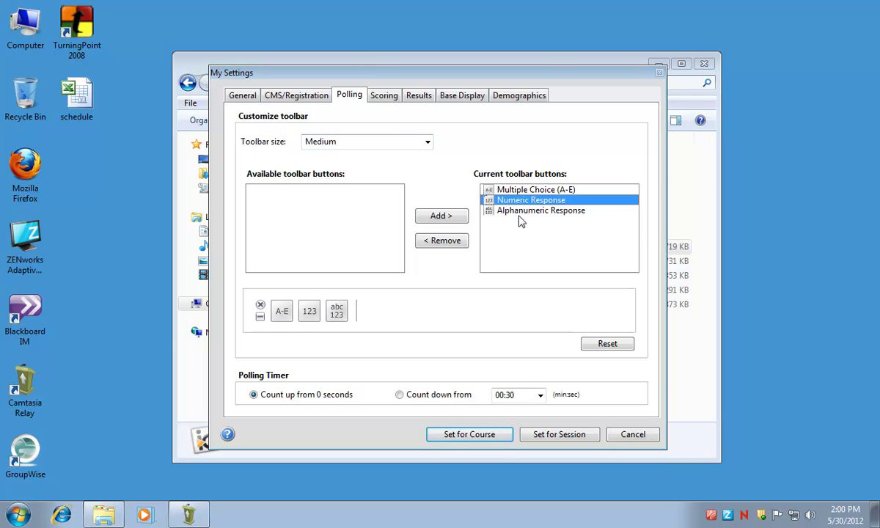
left_click(523, 212)
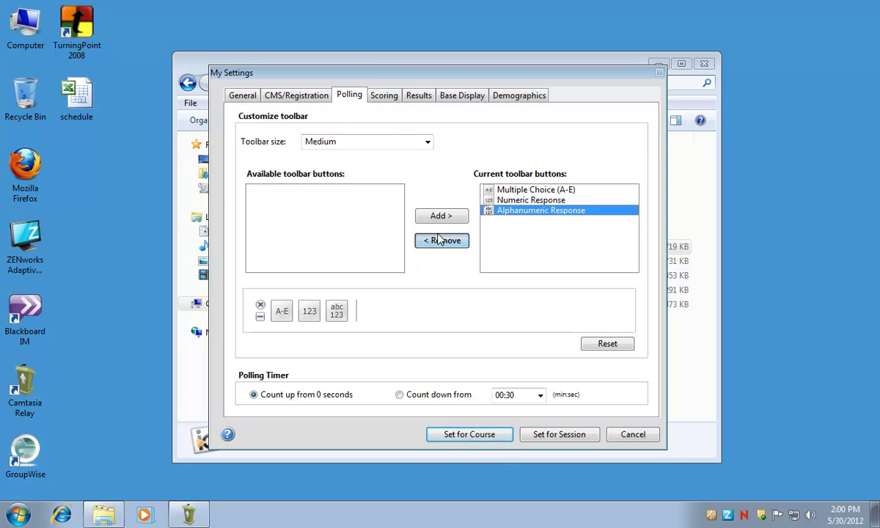
left_click(437, 240)
left_click(533, 202)
left_click(438, 241)
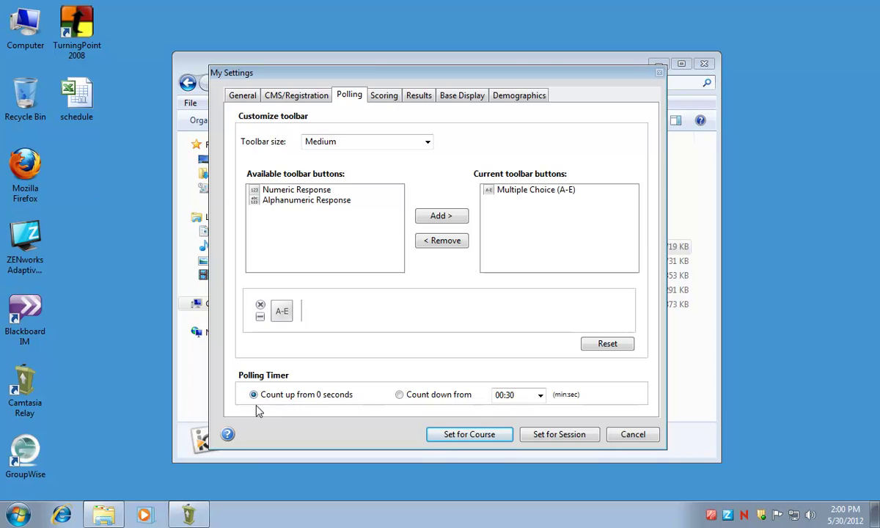
- Switch the polling timer to count down from 01:00
left_click(403, 398)
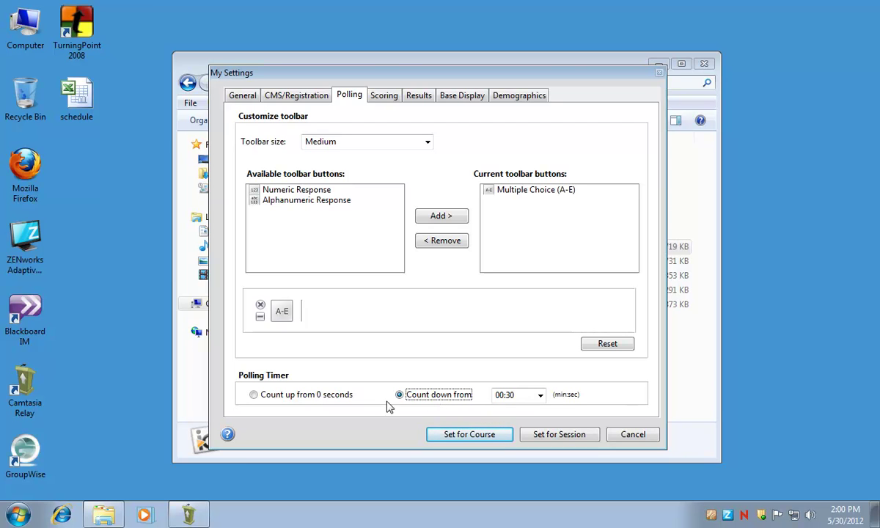
left_click(540, 397)
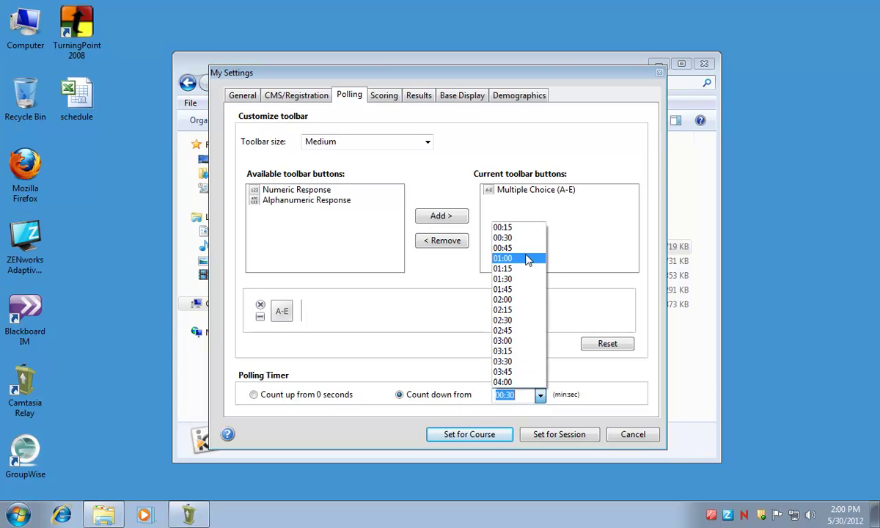
left_click(525, 266)
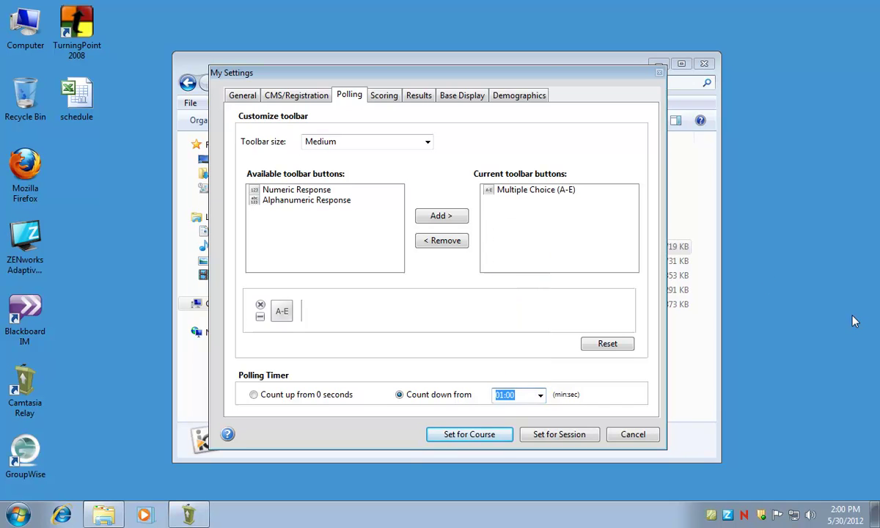
left_click(384, 96)
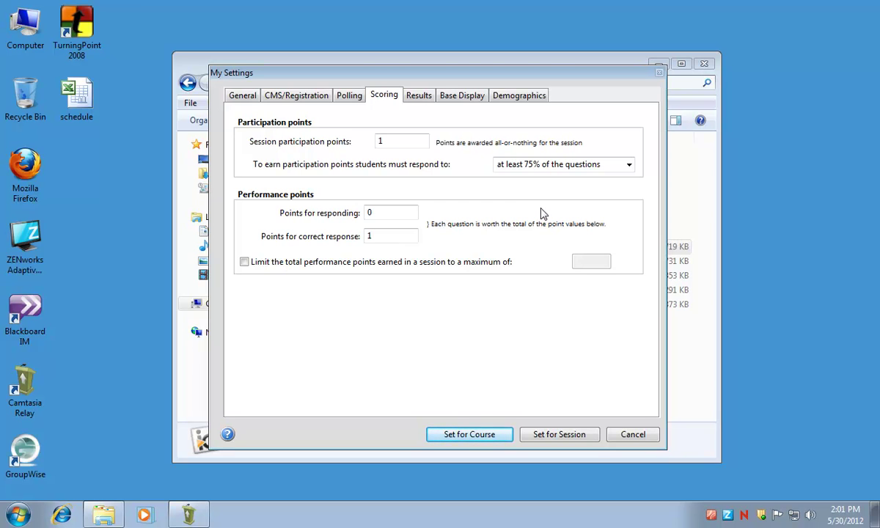
- Set session participation points to 5, earned by responding to 100% of the questions
left_click(408, 142)
key("BackSpace")
type("5")
left_click(629, 166)
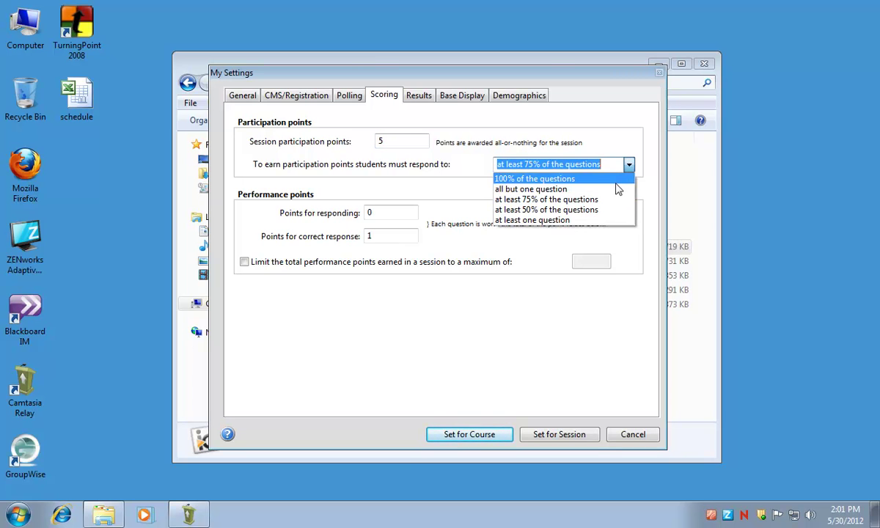
left_click(620, 181)
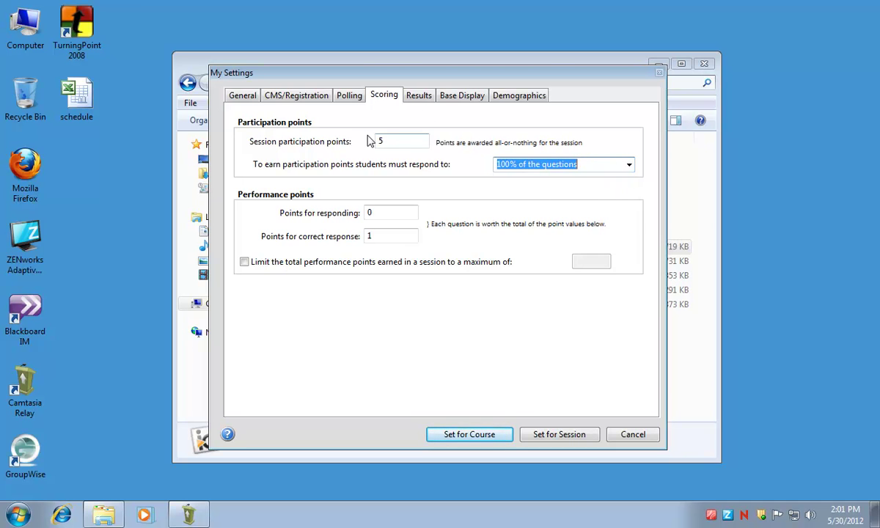
left_click(629, 166)
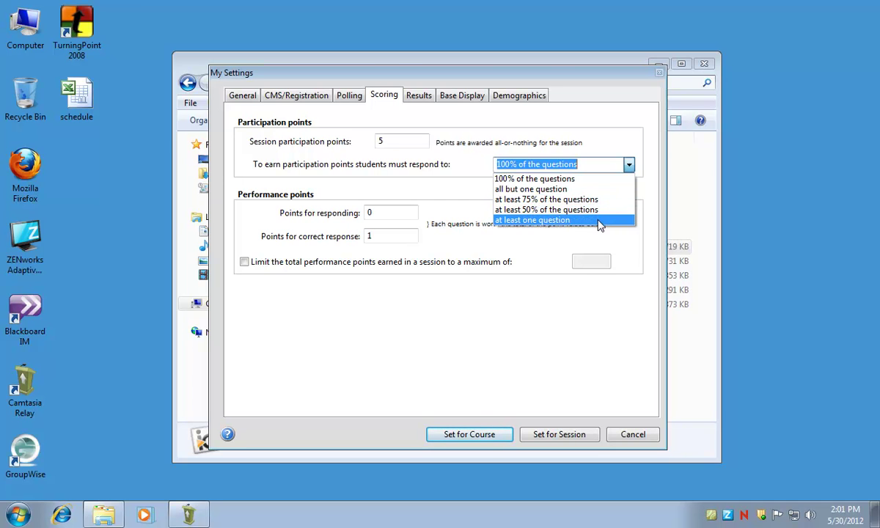
left_click(627, 164)
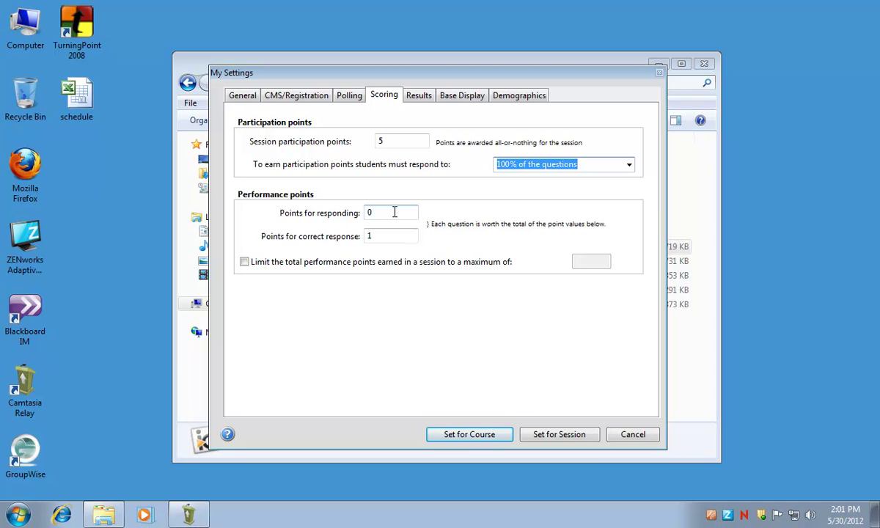
- Set session participation points to 0 and points for responding to 1
left_click(402, 140)
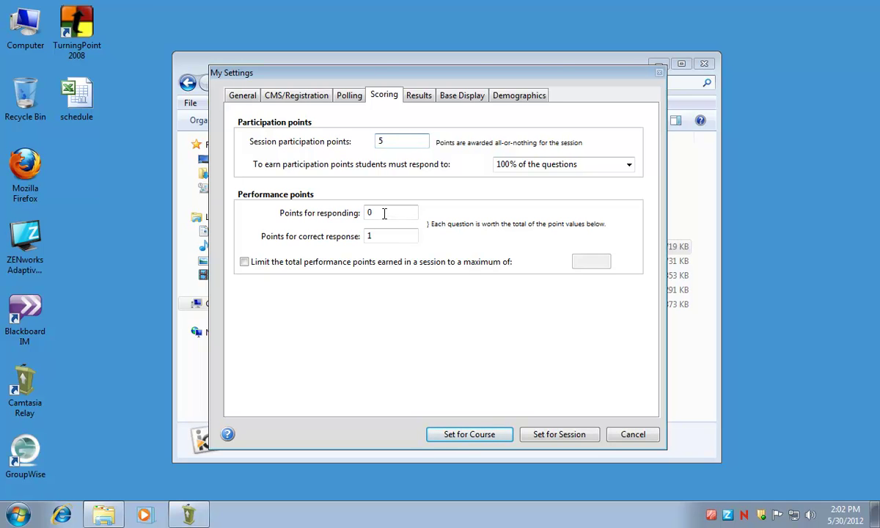
key("BackSpace")
type("0")
left_click(396, 213)
left_click_drag(385, 212, 356, 214)
type("1")
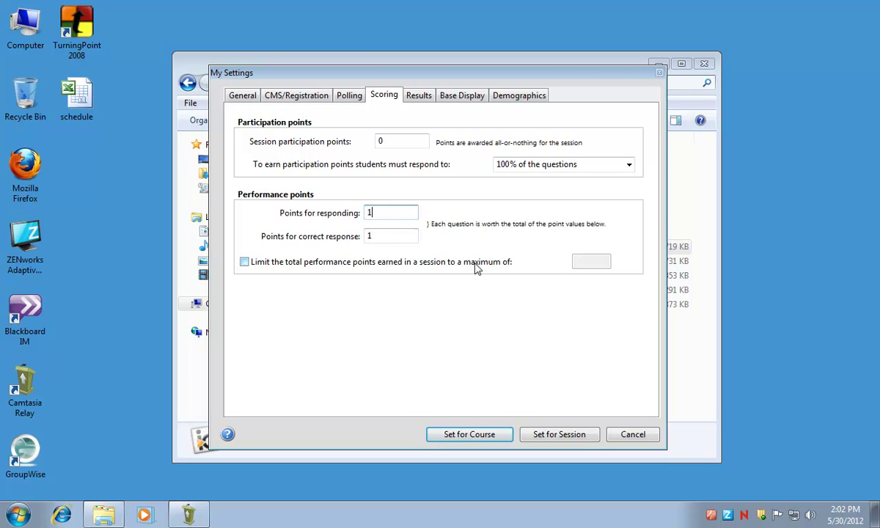
- Enable the limit on total performance points earned per session
left_click(397, 237)
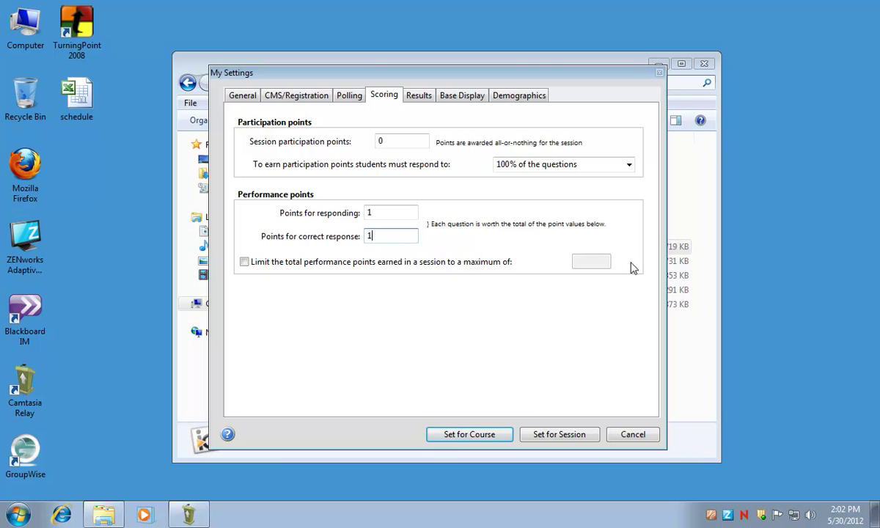
left_click(245, 262)
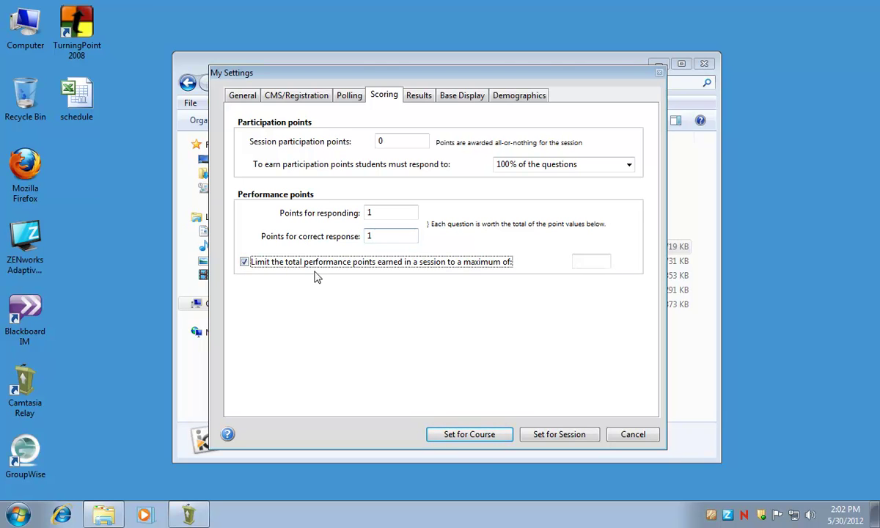
left_click(585, 263)
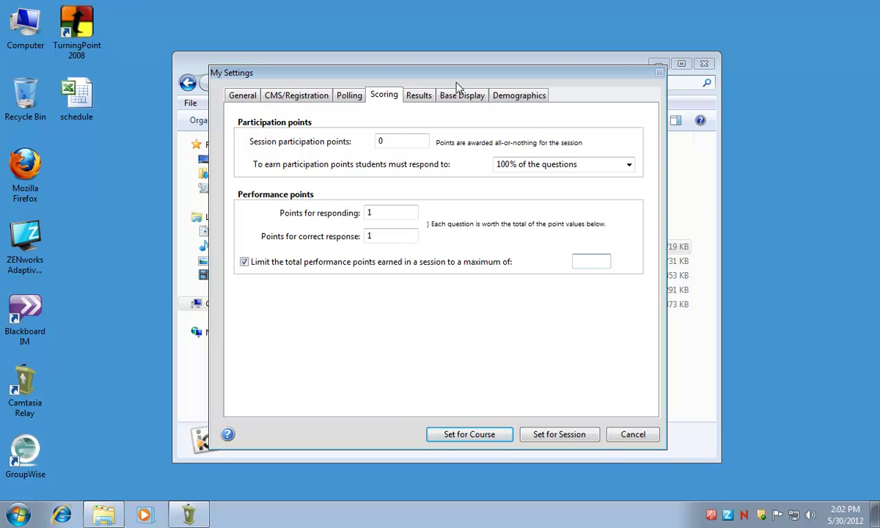
left_click(420, 96)
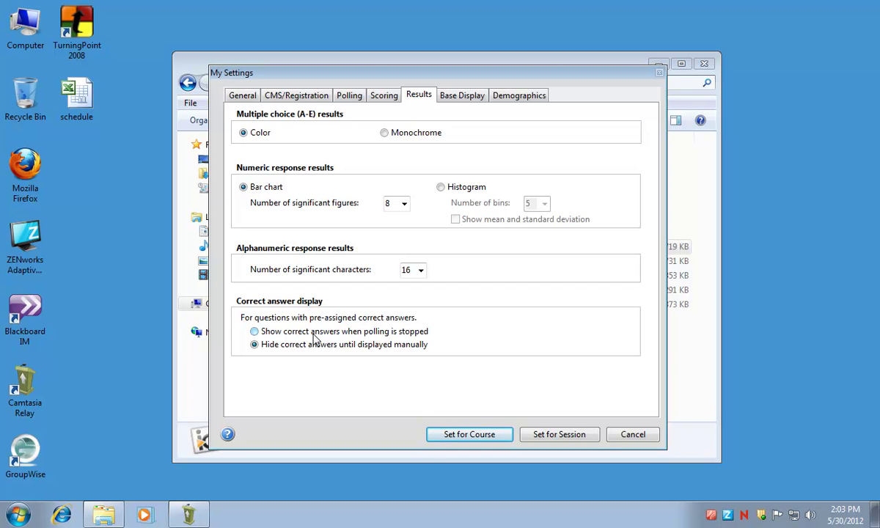
- Leave the Results settings for the Base Display settings page
left_click(475, 96)
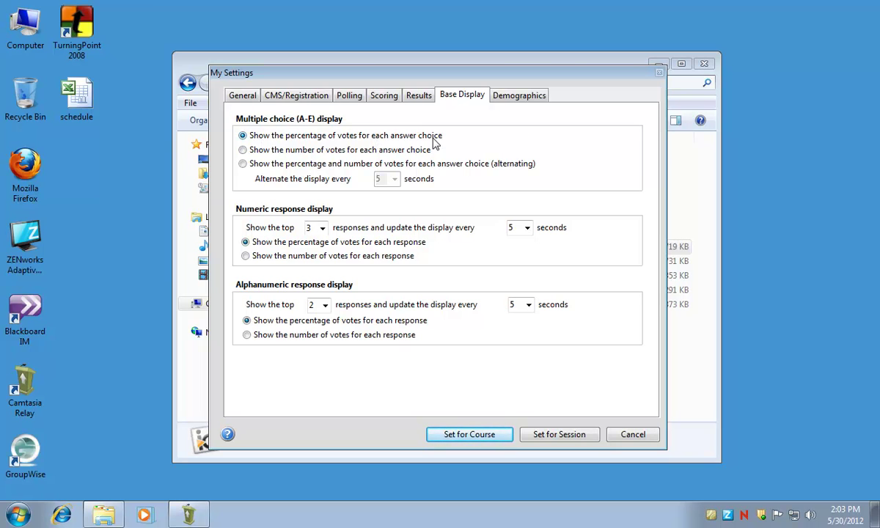
- Keep multiple choice at vote percentages and switch numeric responses to vote counts
left_click(242, 150)
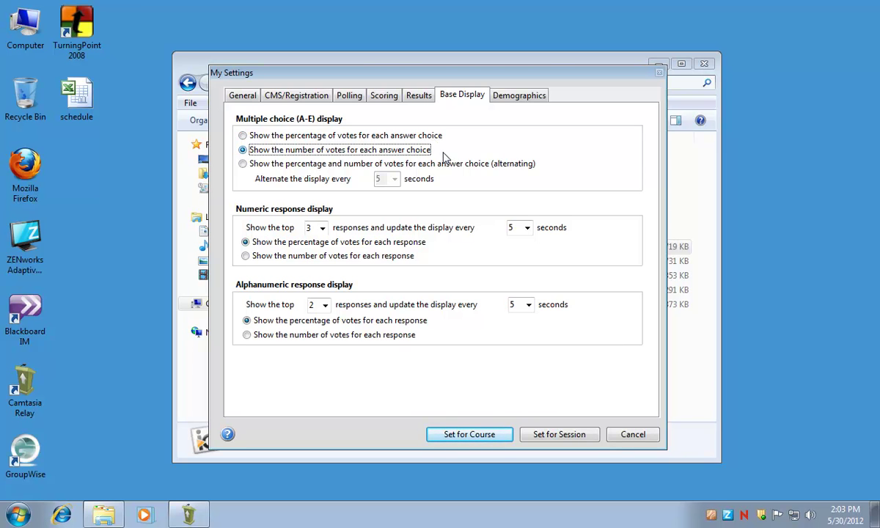
left_click(354, 164)
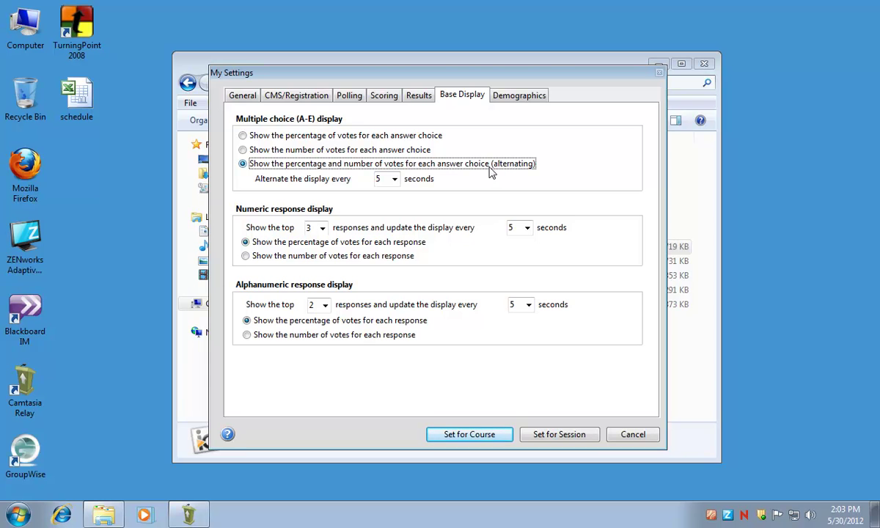
left_click(369, 135)
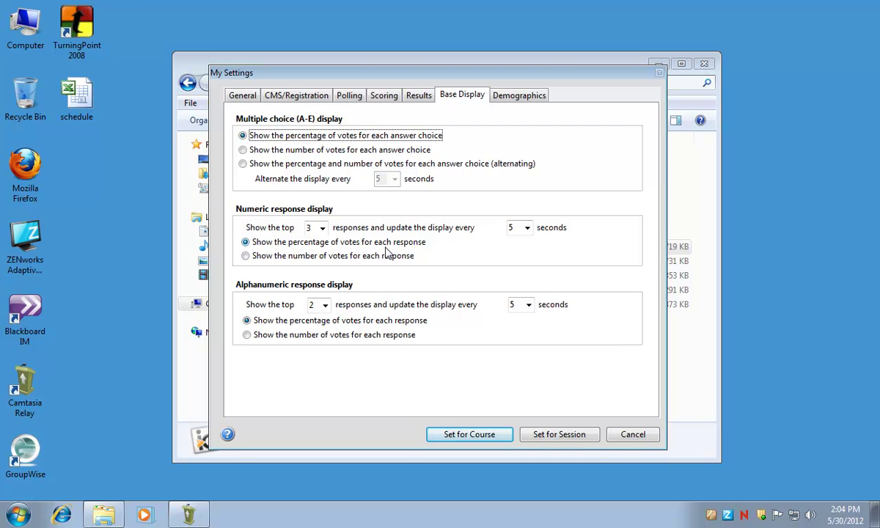
left_click(245, 258)
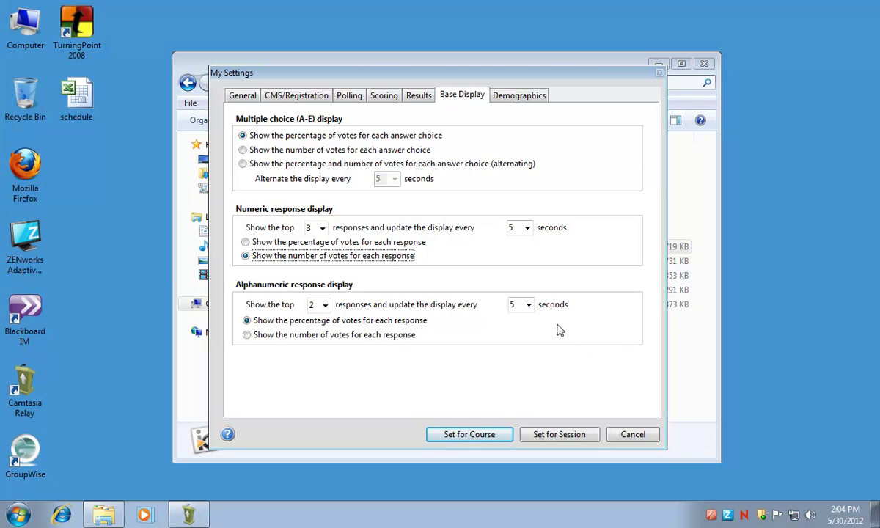
- Review the Demographics settings, then save all My Settings choices for course CLS-100-001
left_click(529, 96)
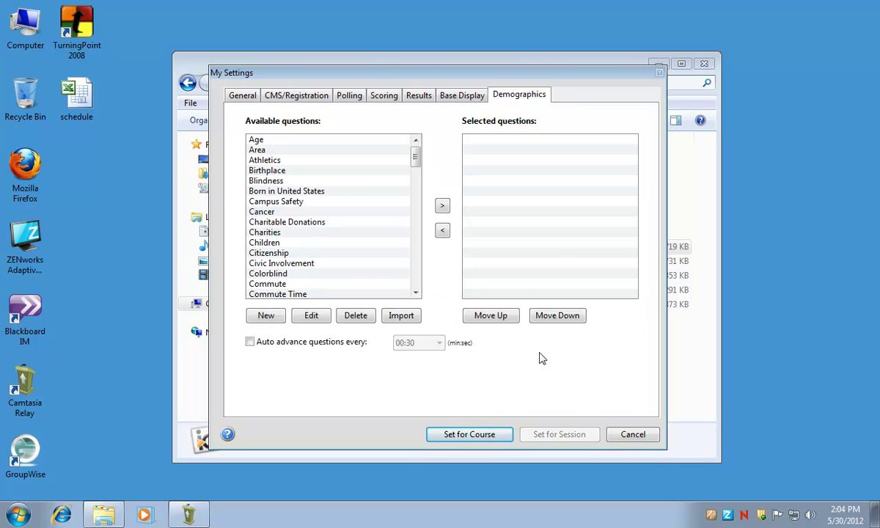
left_click(469, 437)
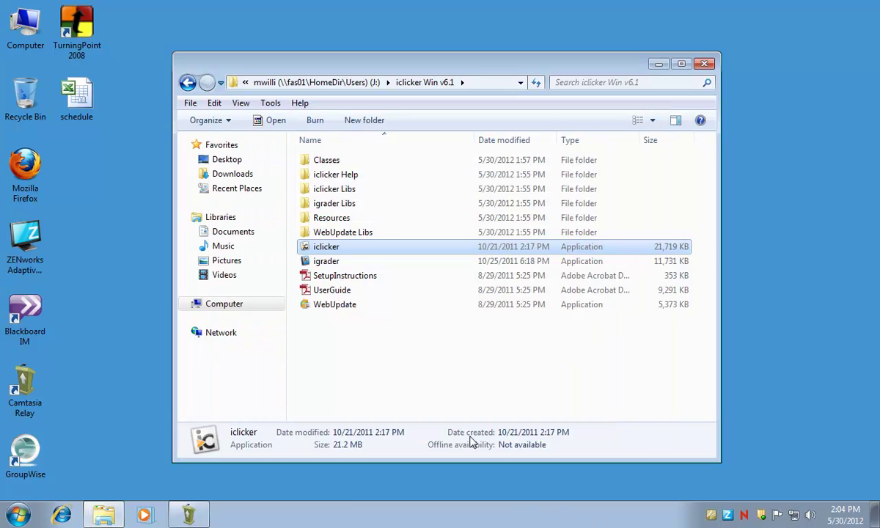